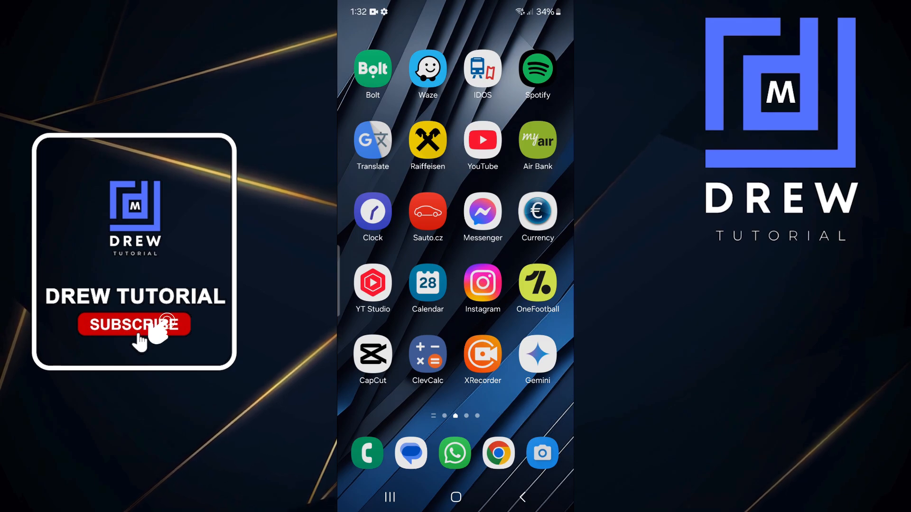
Launch Gemini, try the 1.5 Flash model, then settle on 2.0 Flash Experimental.
click(537, 353)
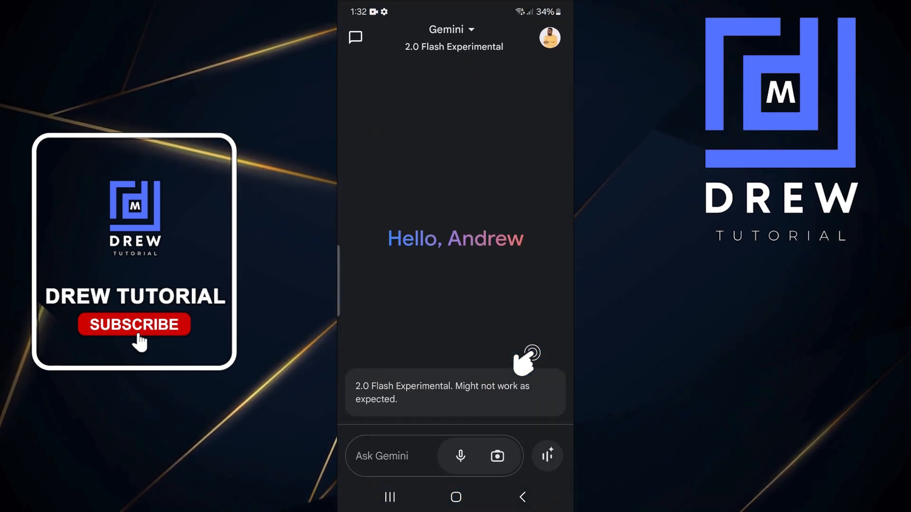
click(451, 28)
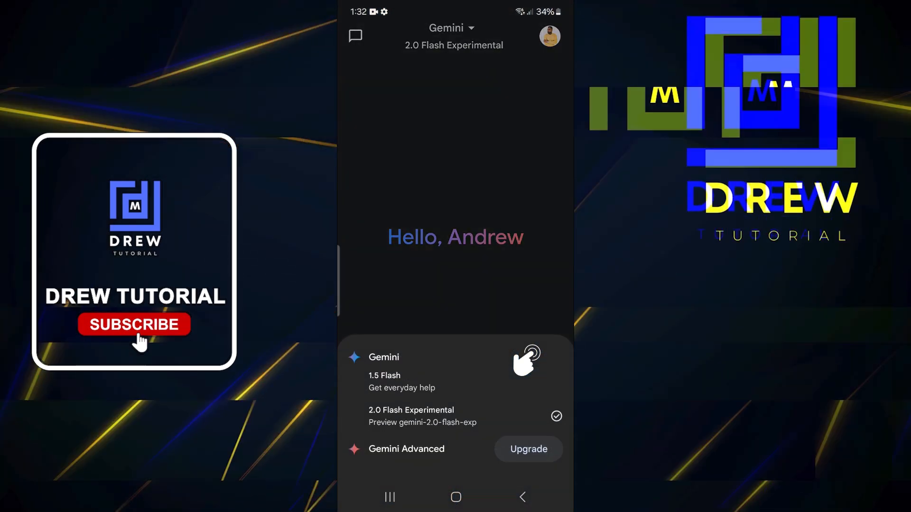
click(399, 375)
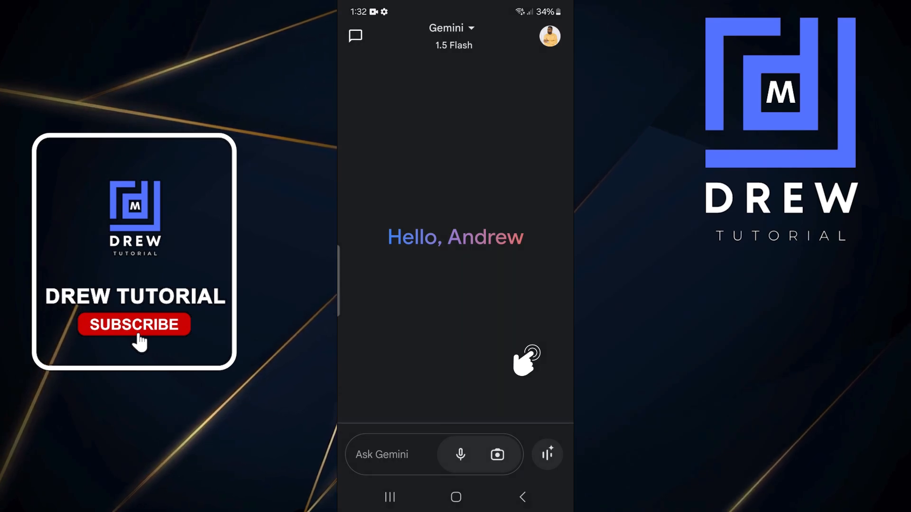
click(452, 27)
click(411, 410)
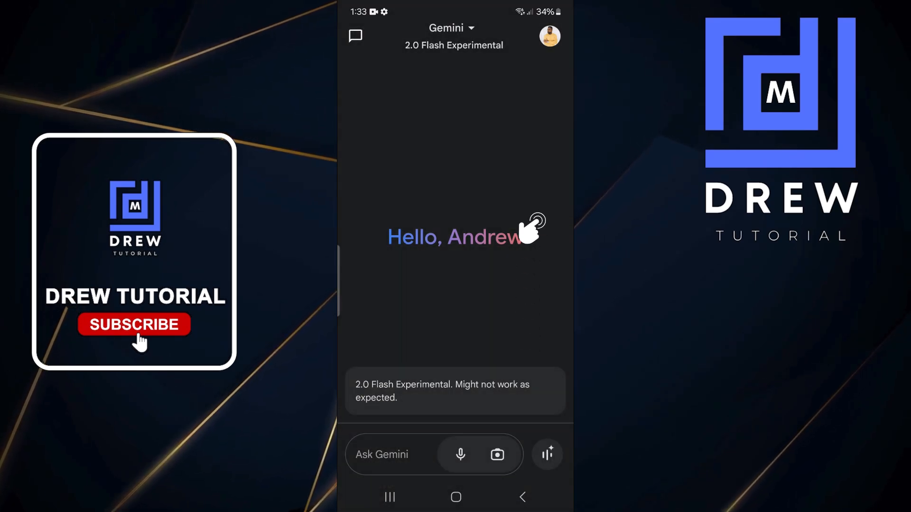
From the account menu's Settings > Languages, choose eesti as the Gemini app language.
click(550, 36)
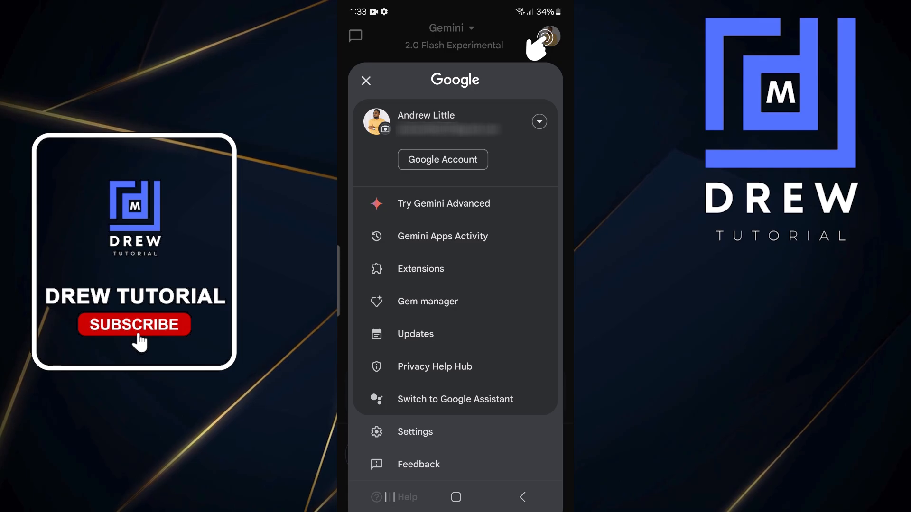
click(400, 431)
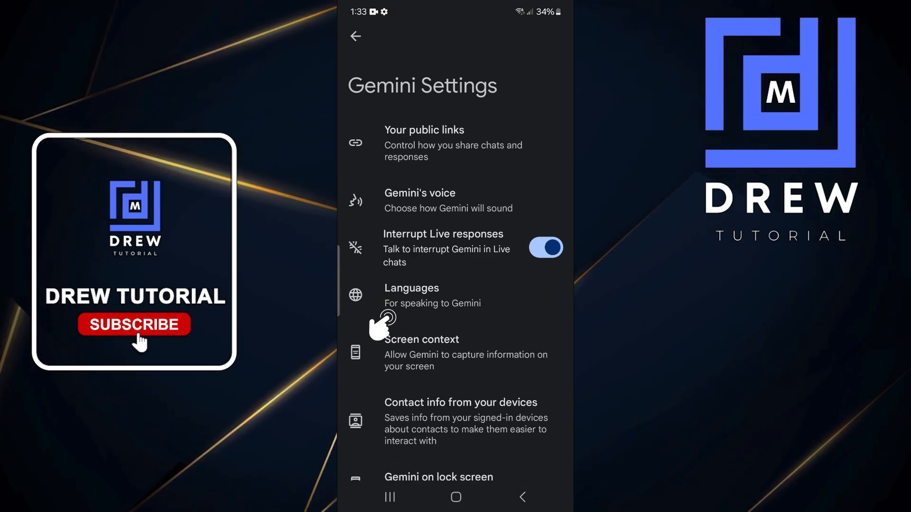
click(466, 308)
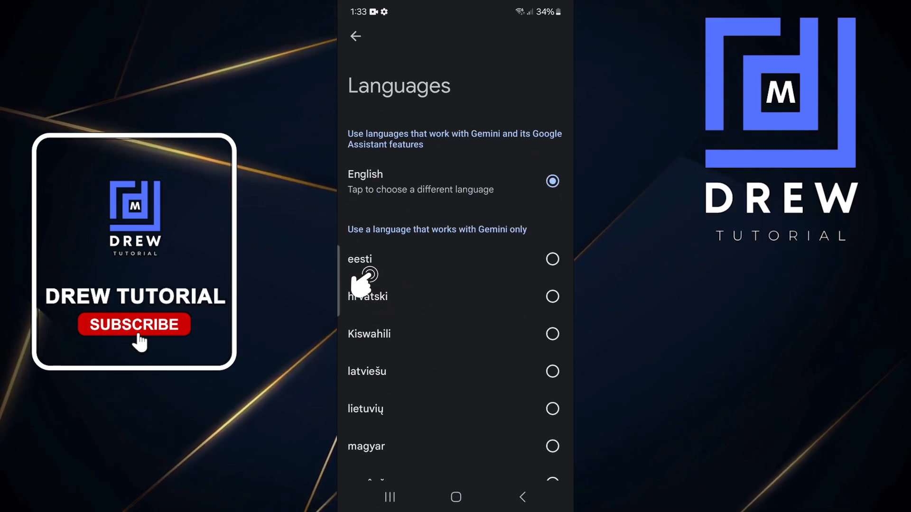
click(551, 261)
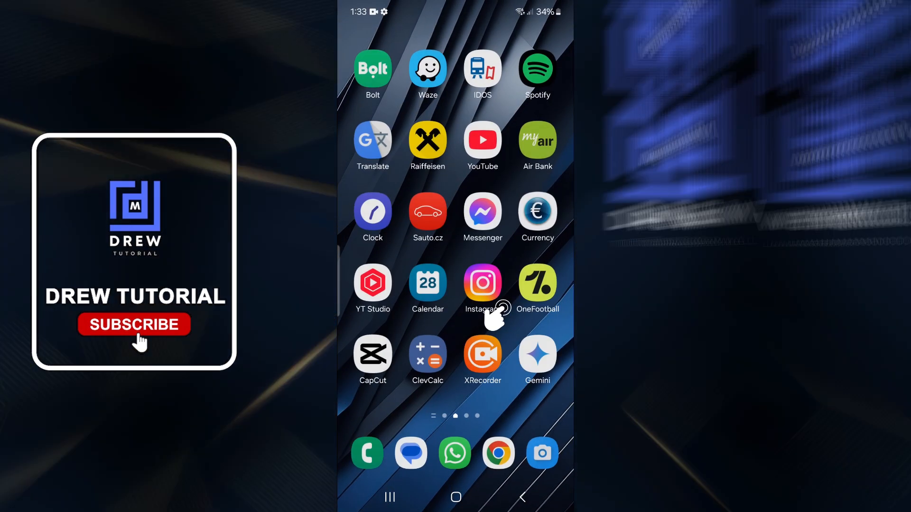
Relaunch Gemini from the home screen so it greets in Estonian.
click(530, 356)
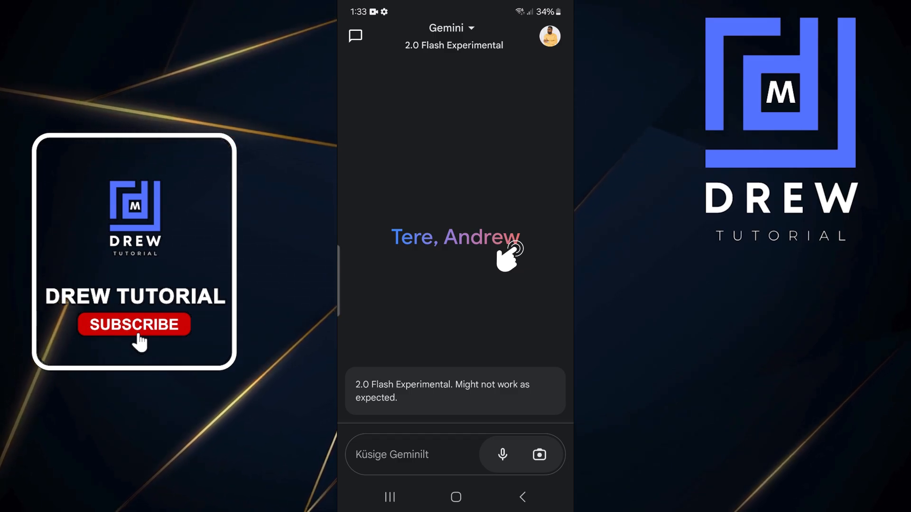
Via Seaded > Keeled, set the Gemini app language back to English.
click(550, 37)
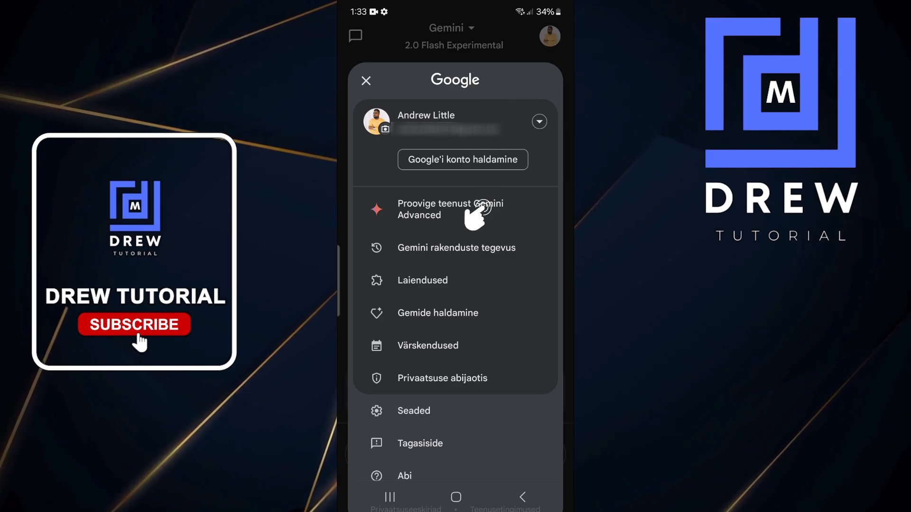
click(396, 412)
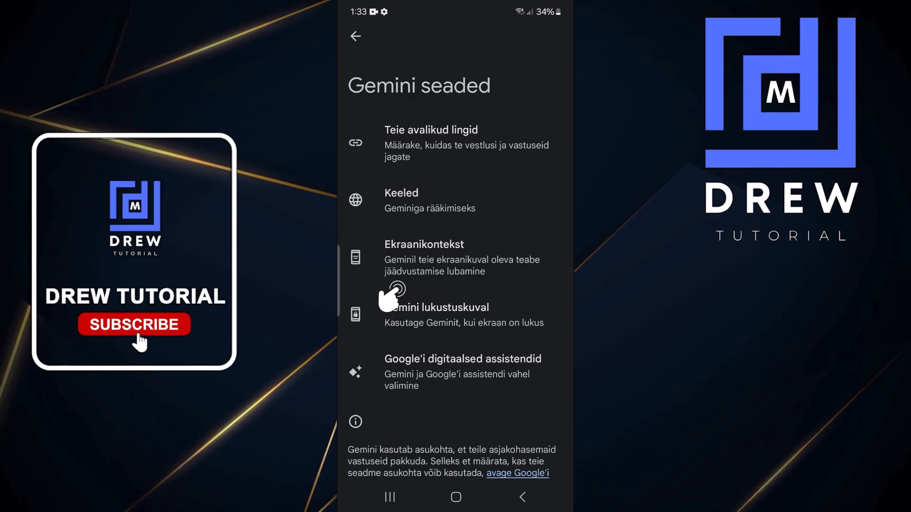
click(393, 203)
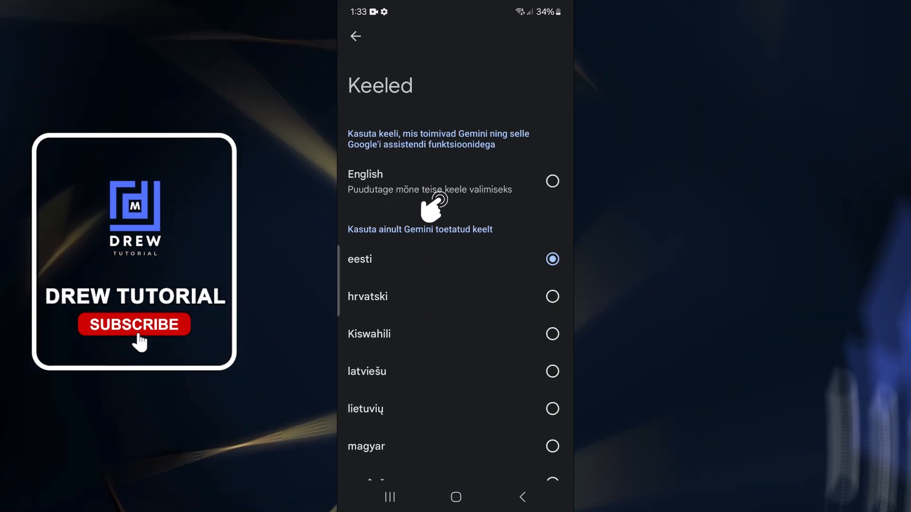
click(533, 185)
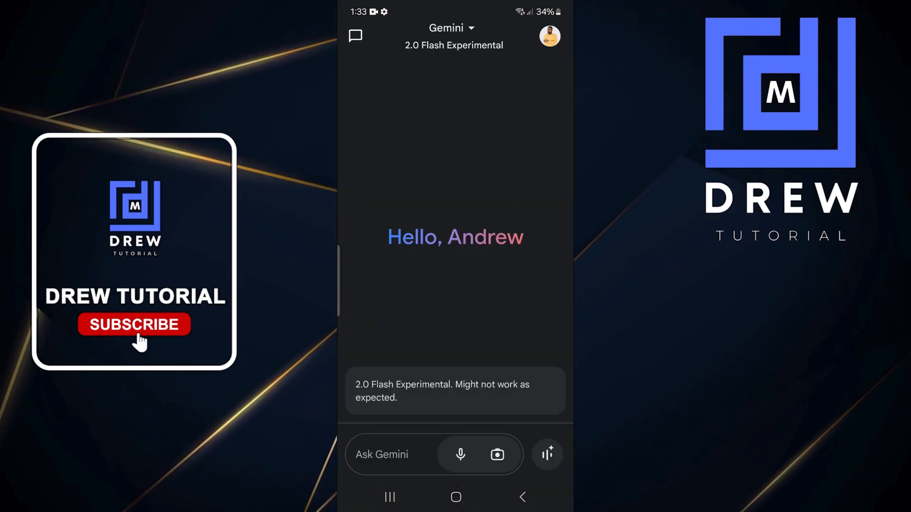
Reach Settings > Languages to verify English is selected among the available languages.
click(550, 35)
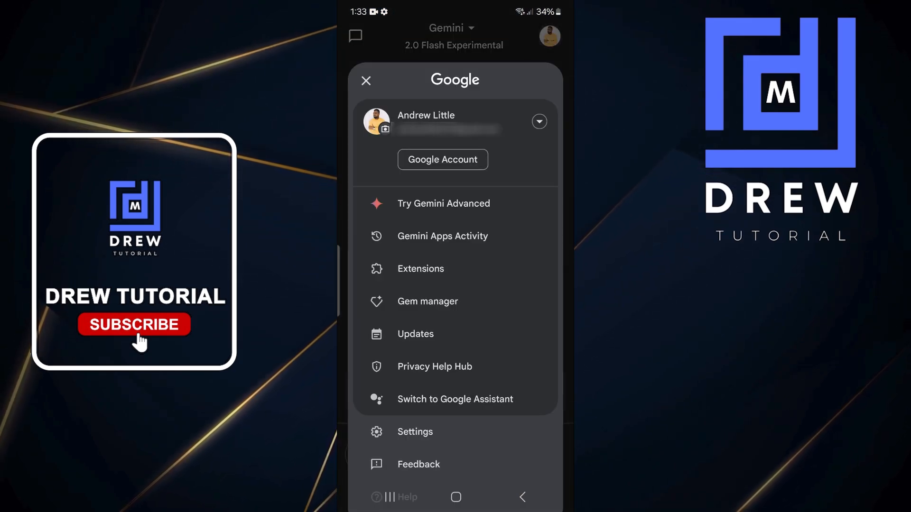
click(416, 431)
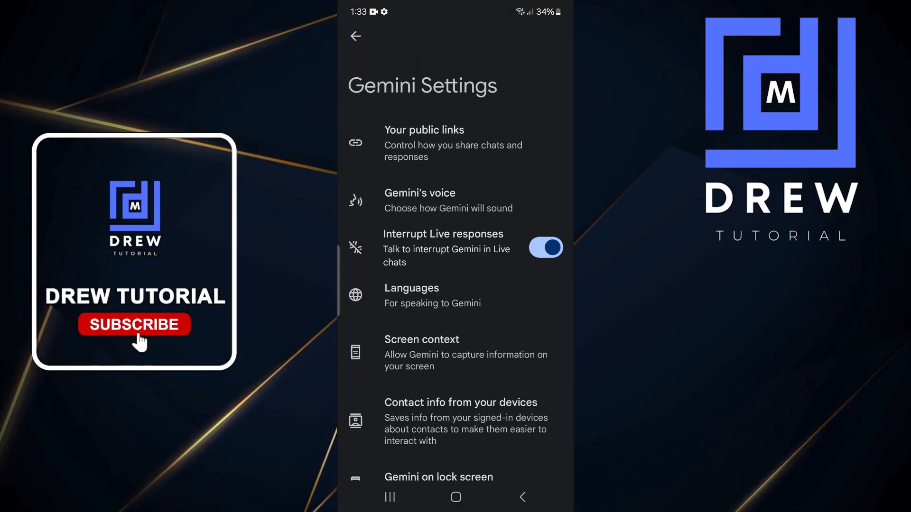
click(411, 295)
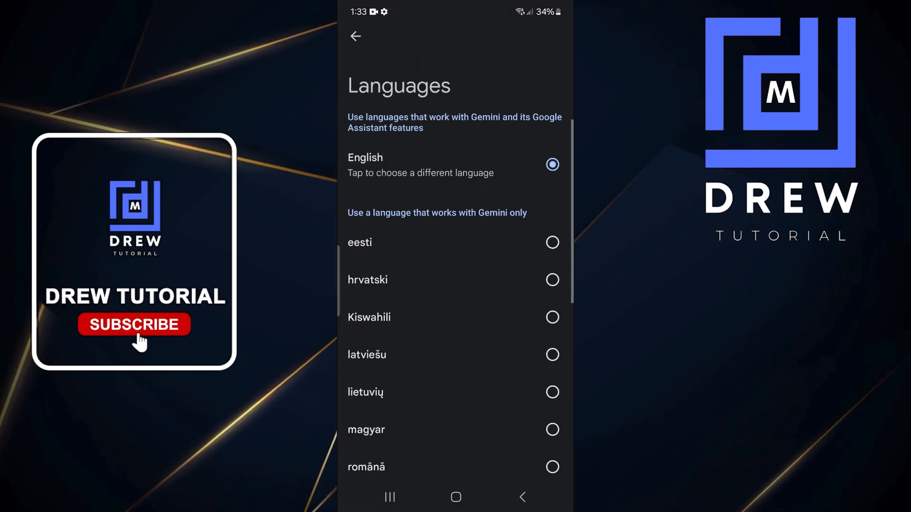
scroll(455, 284, down, 3)
scroll(456, 284, down, 3)
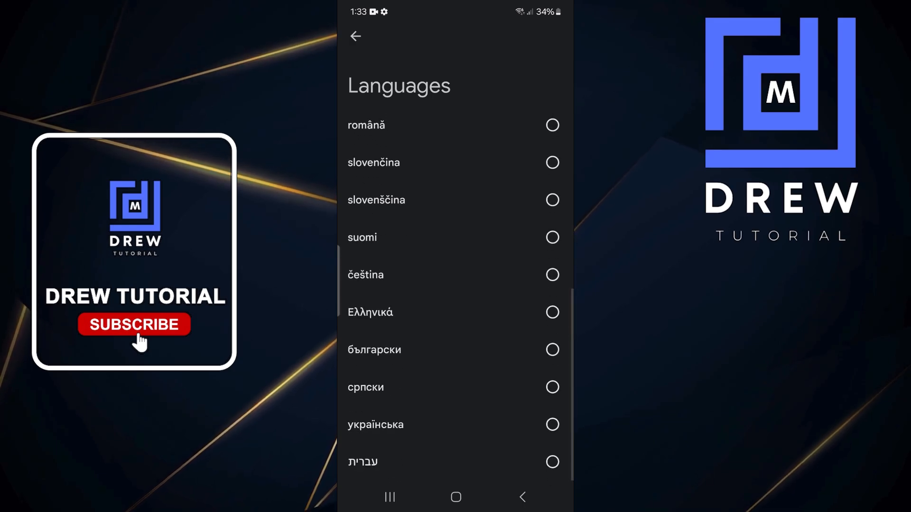
scroll(455, 284, up, 3)
scroll(455, 284, up, 3)
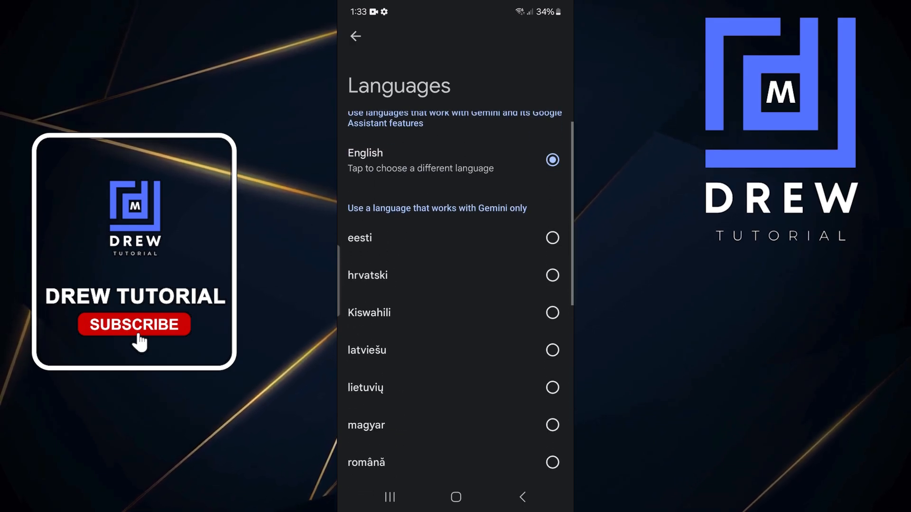
scroll(455, 285, down, 5)
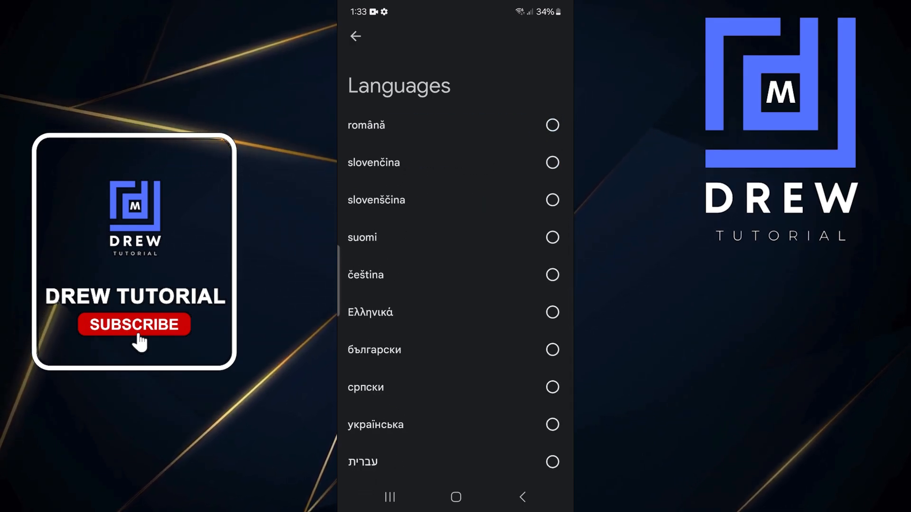